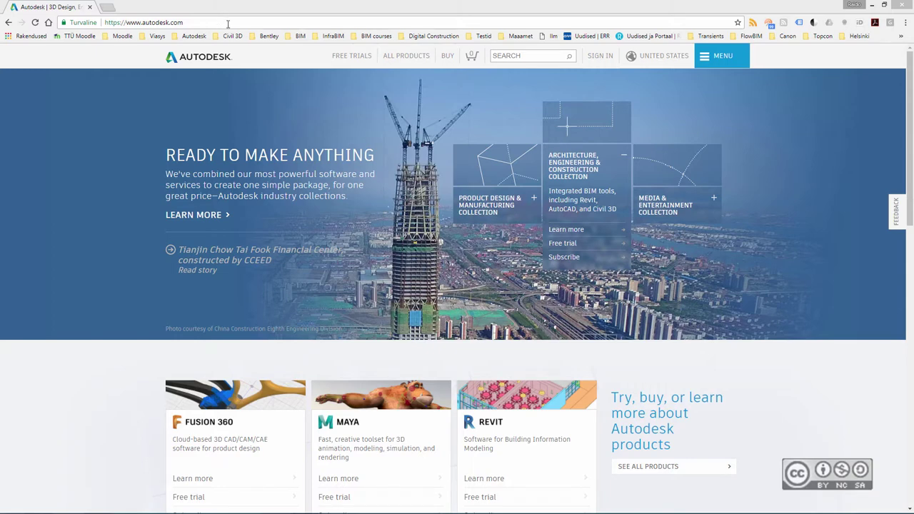
- Go to the AutoCAD LT product overview page by appending /autocadlt to the autodesk.com address
left_click(141, 23)
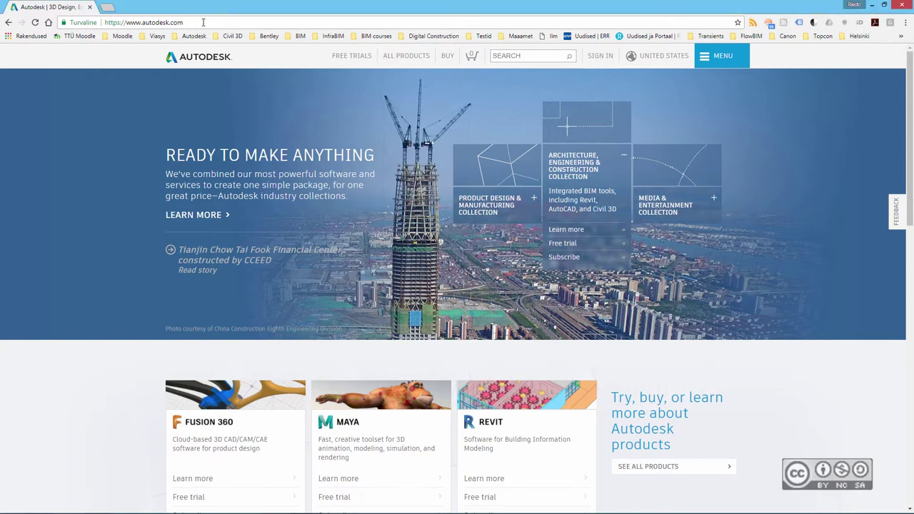
left_click(74, 210)
left_click(246, 22)
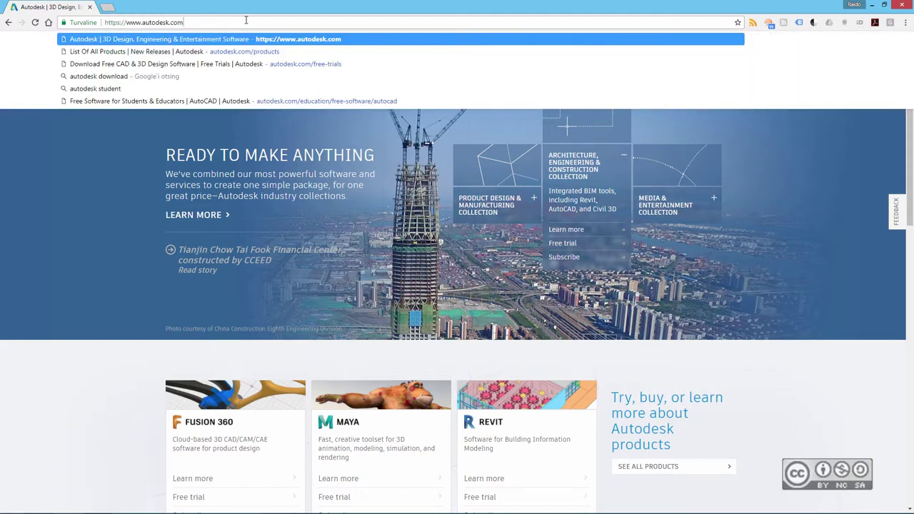
type("/")
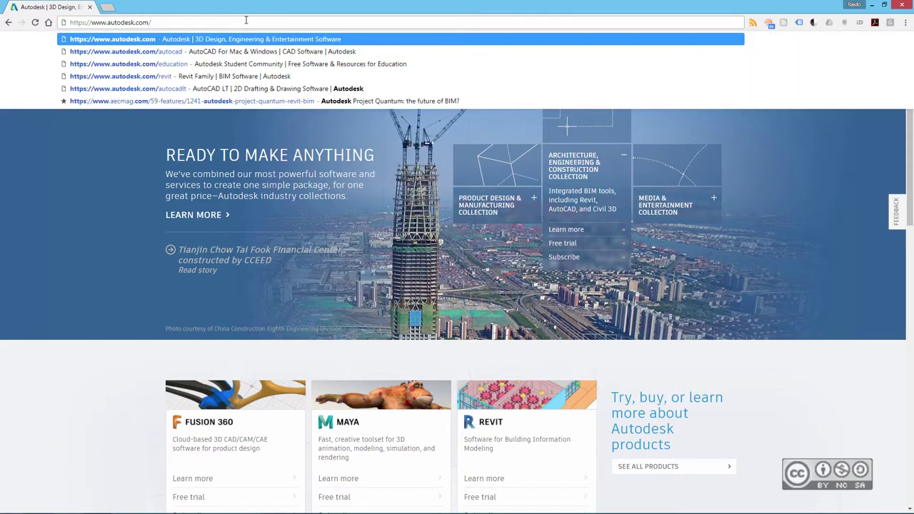
type("auto")
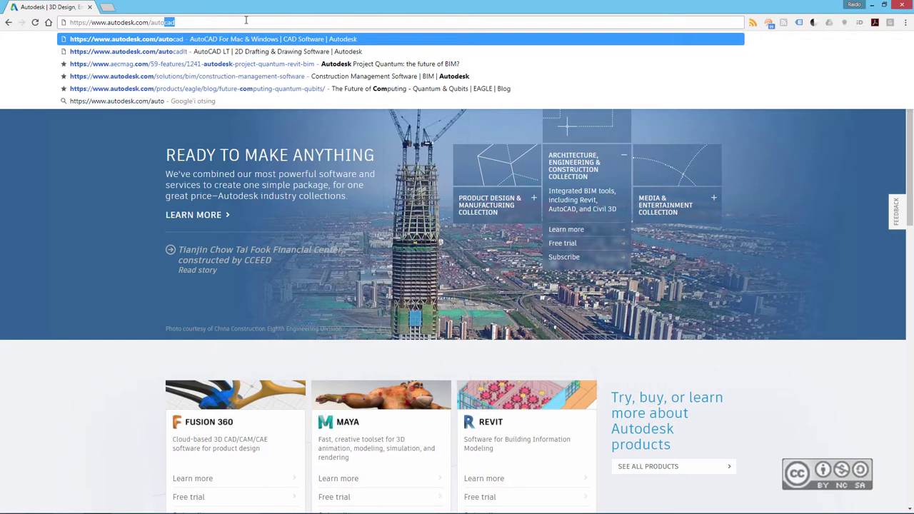
type("cad")
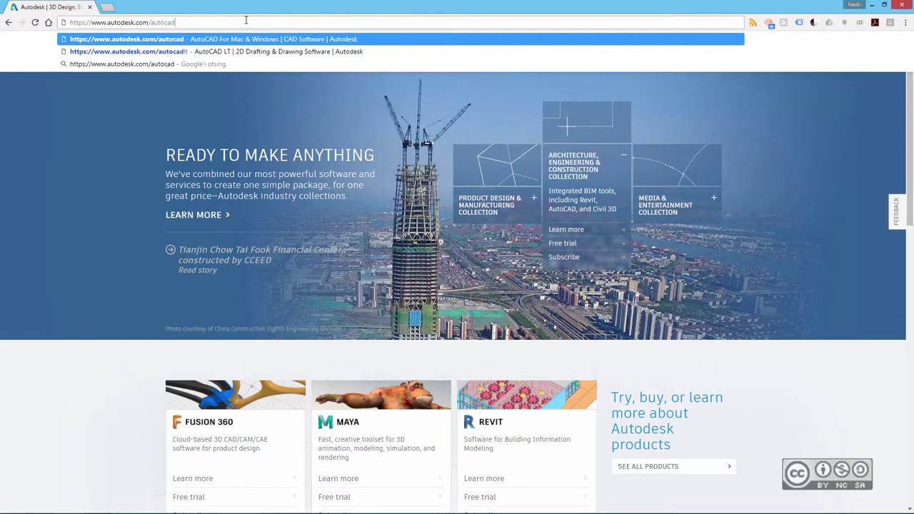
type("lt")
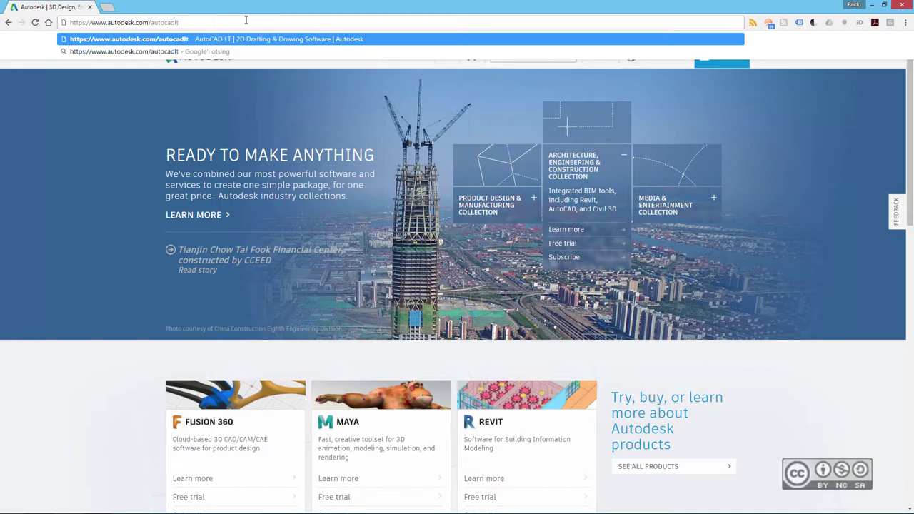
key("Return")
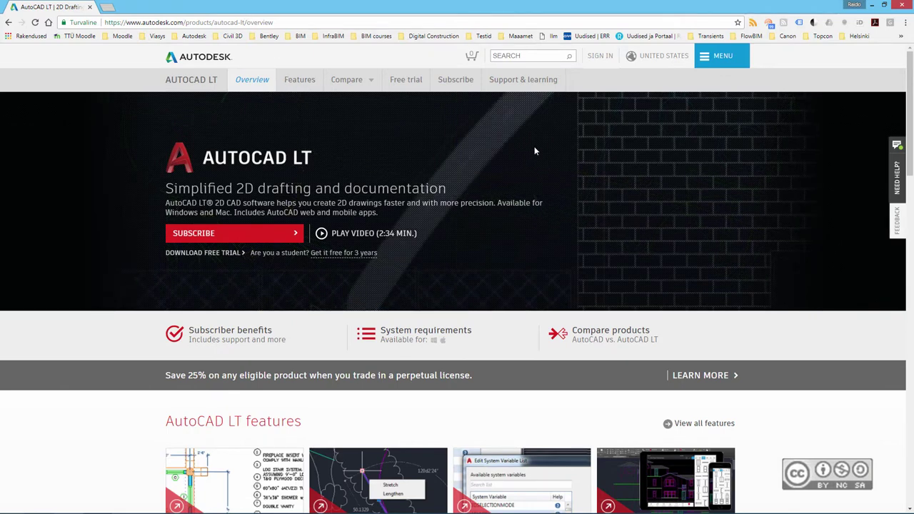
- Open the AutoCAD LT Free trial page and review its 30-day trial download tips
left_click(406, 80)
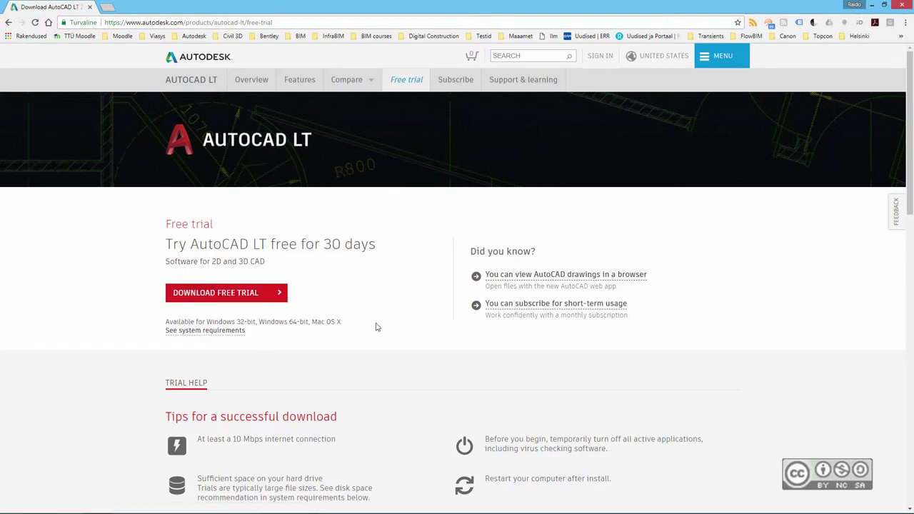
scroll(378, 328, "down", 1)
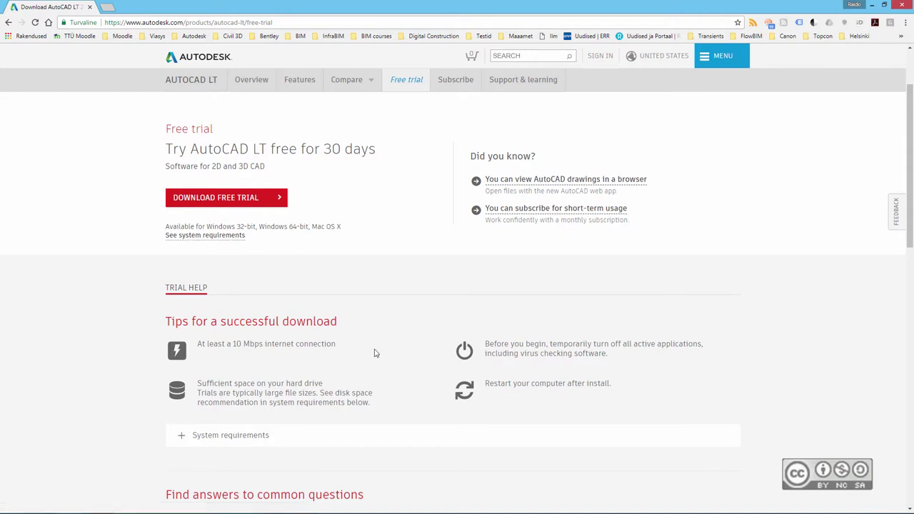
scroll(378, 355, "down", 1)
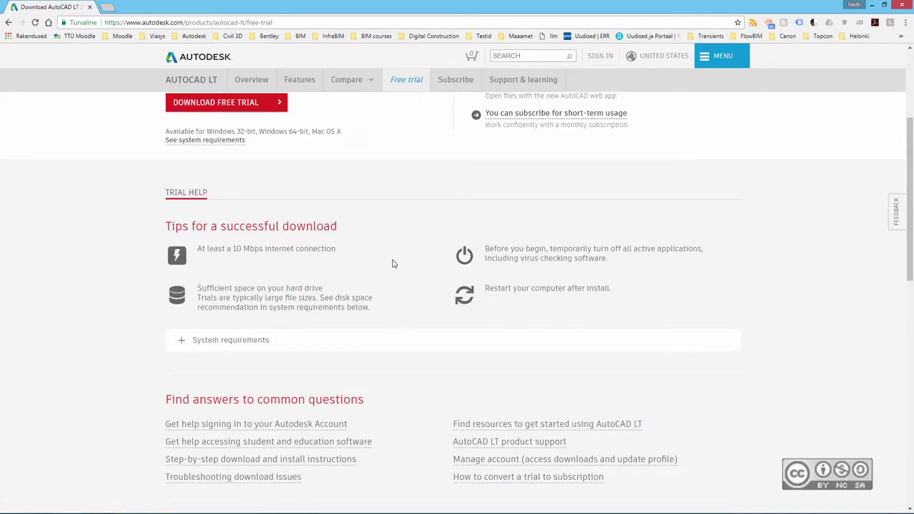
scroll(399, 299, "up", 2)
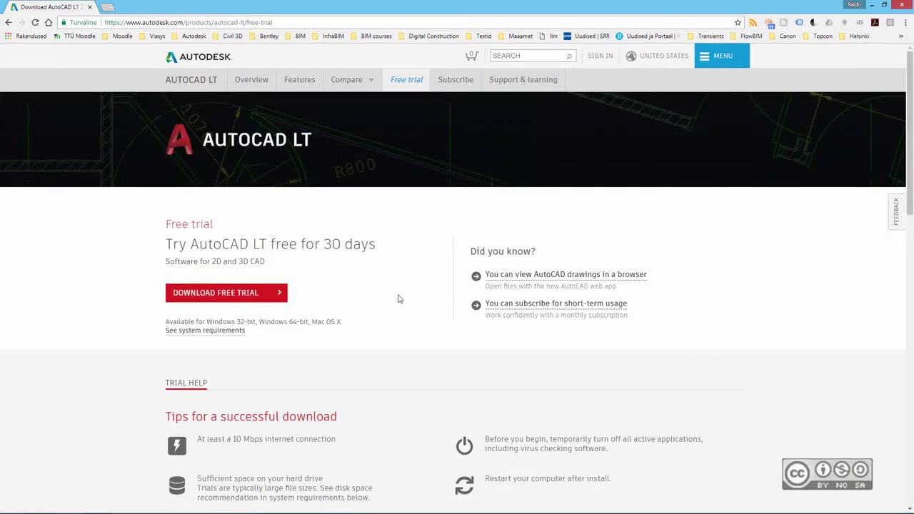
- Start the free trial download with AutoCAD LT as the product to see its system notes
left_click(216, 296)
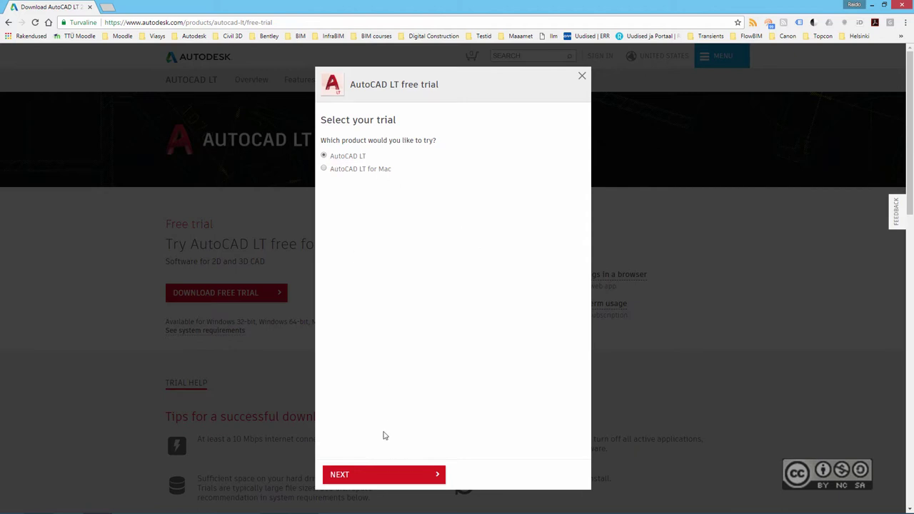
left_click(349, 477)
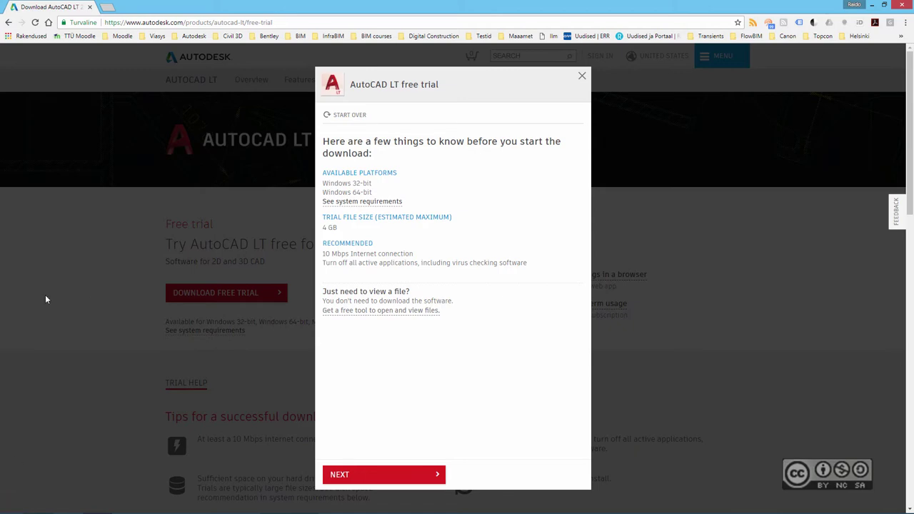
key("super+e")
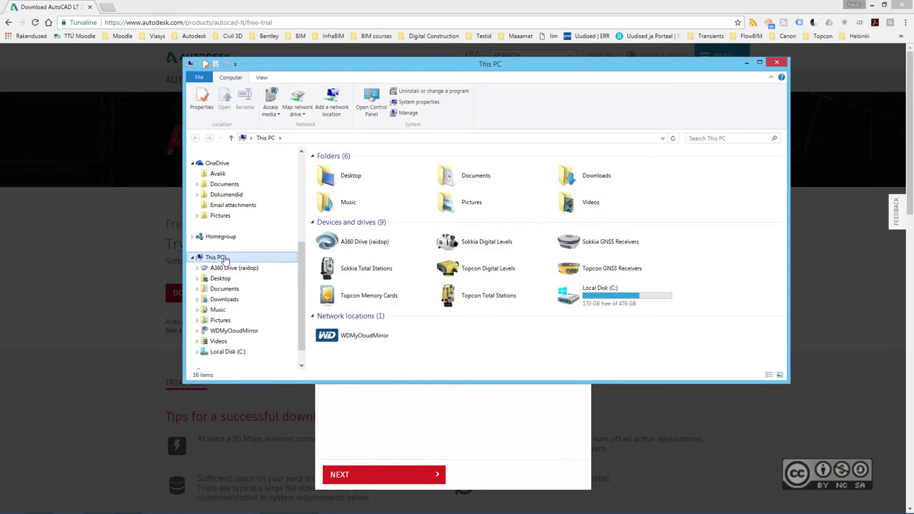
right_click(223, 260)
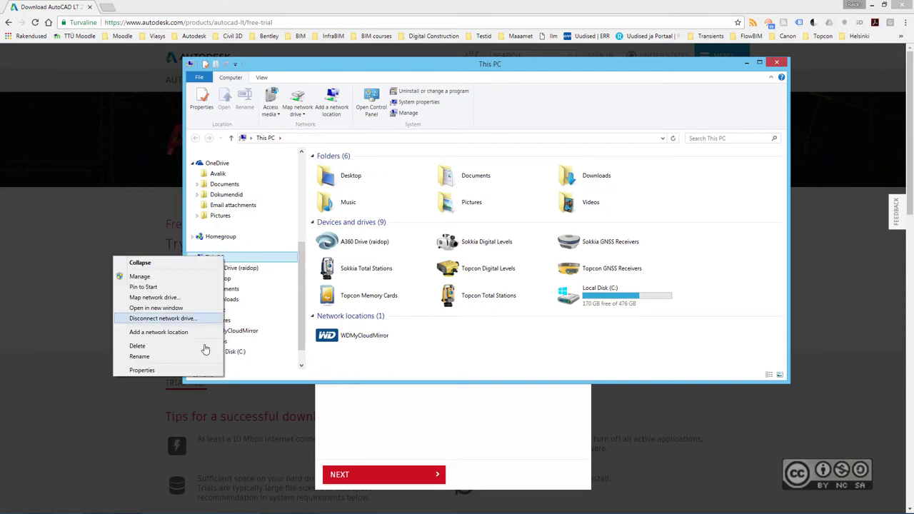
left_click(196, 370)
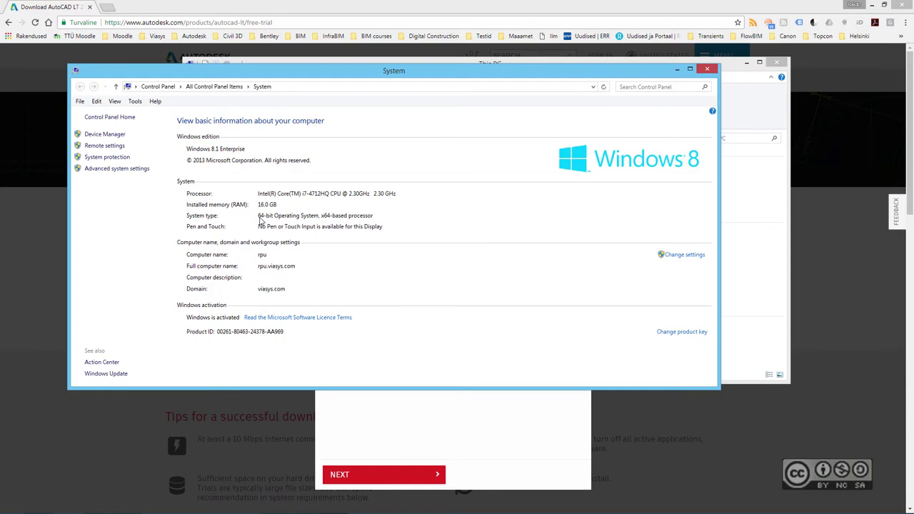
left_click(707, 70)
- Set the trial for an individual or business user on Windows 64-bit in English
left_click(745, 65)
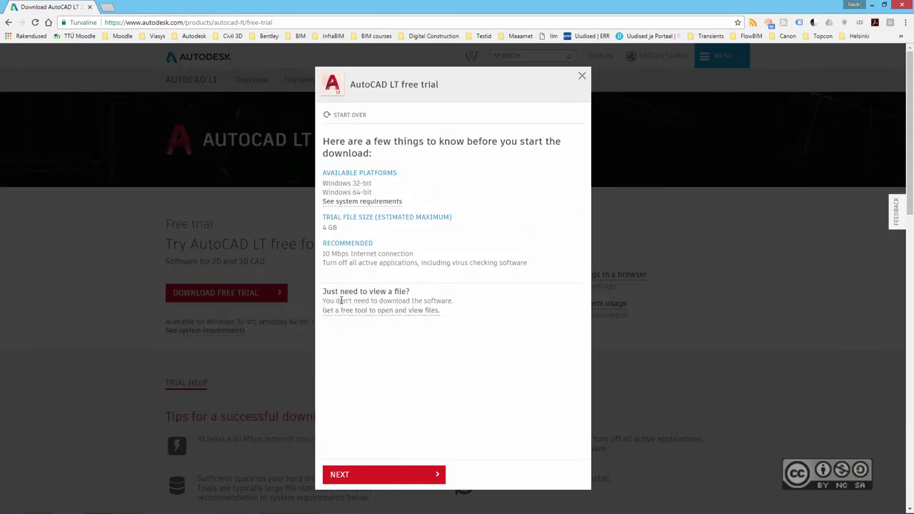
left_click(350, 473)
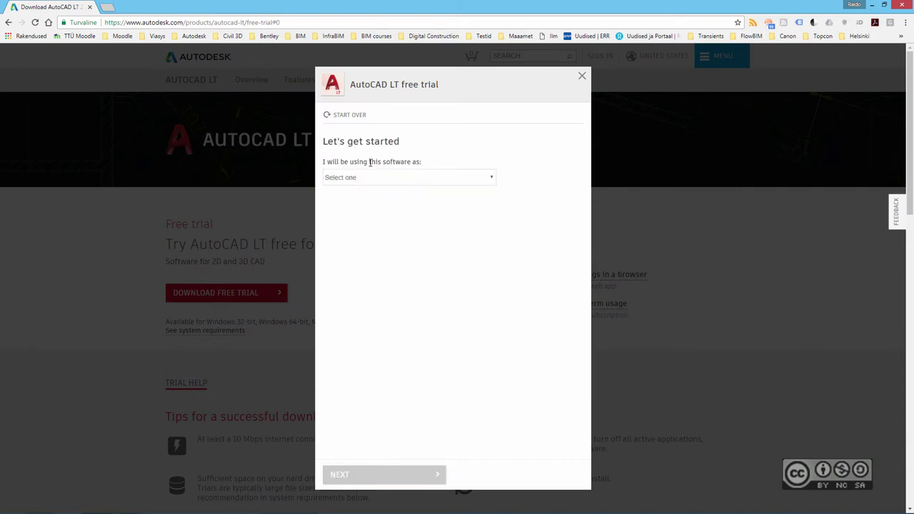
left_click(389, 177)
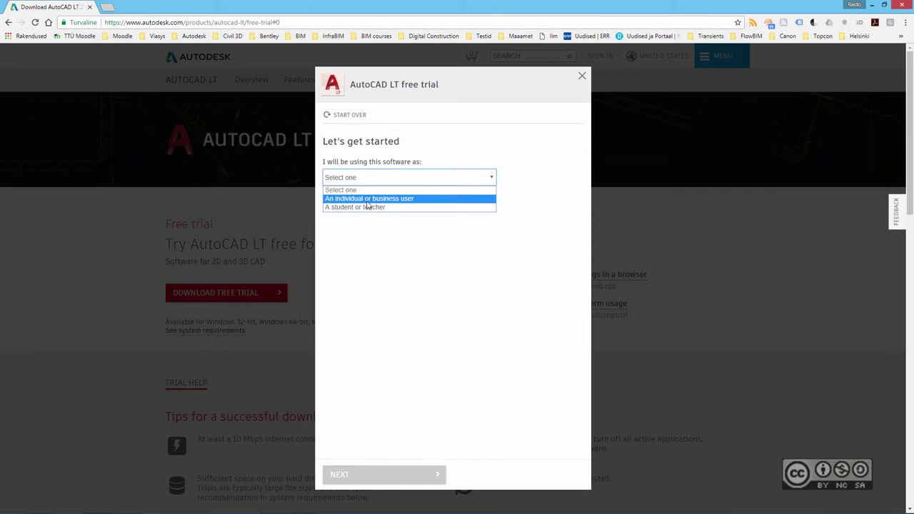
left_click(421, 200)
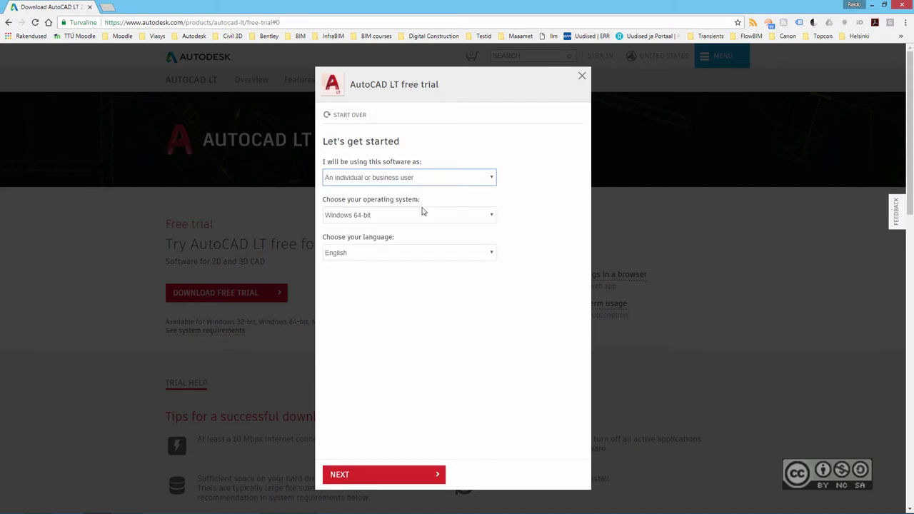
left_click(375, 472)
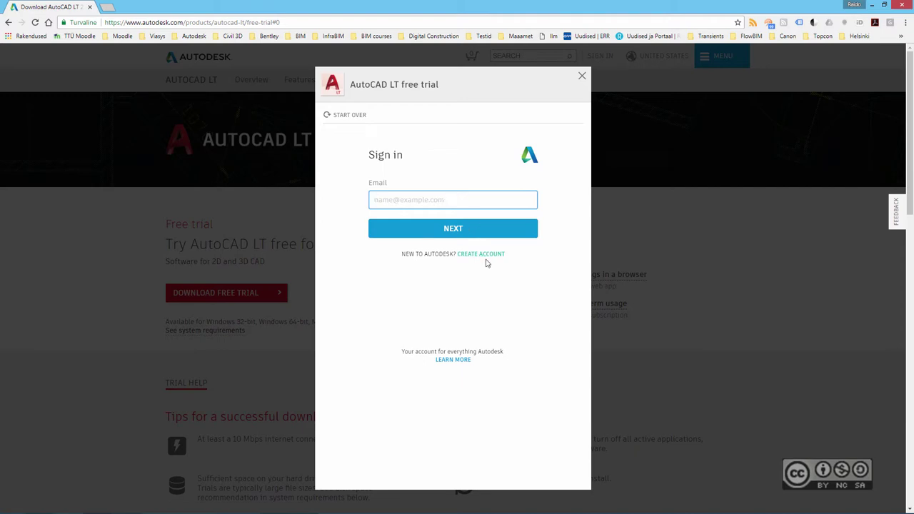
- Sign in with the saved account e-mail and the account password to reach company details
left_click(433, 203)
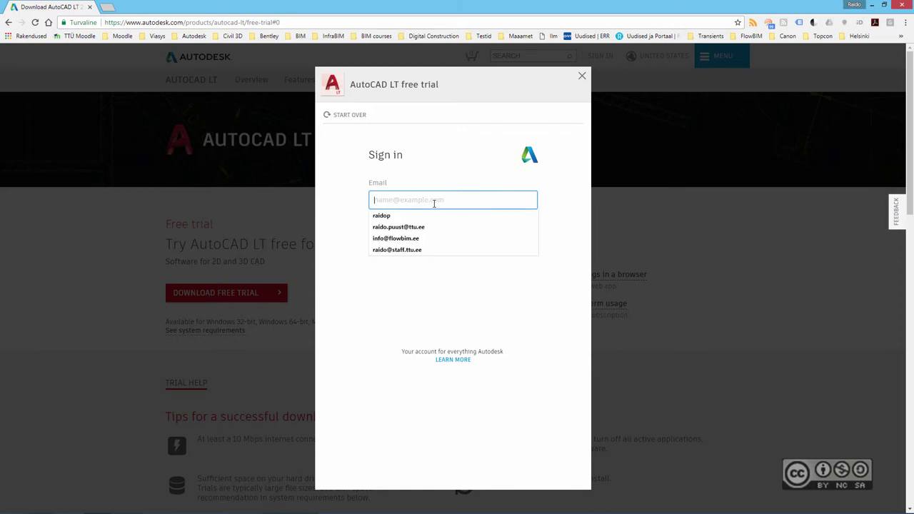
left_click(392, 216)
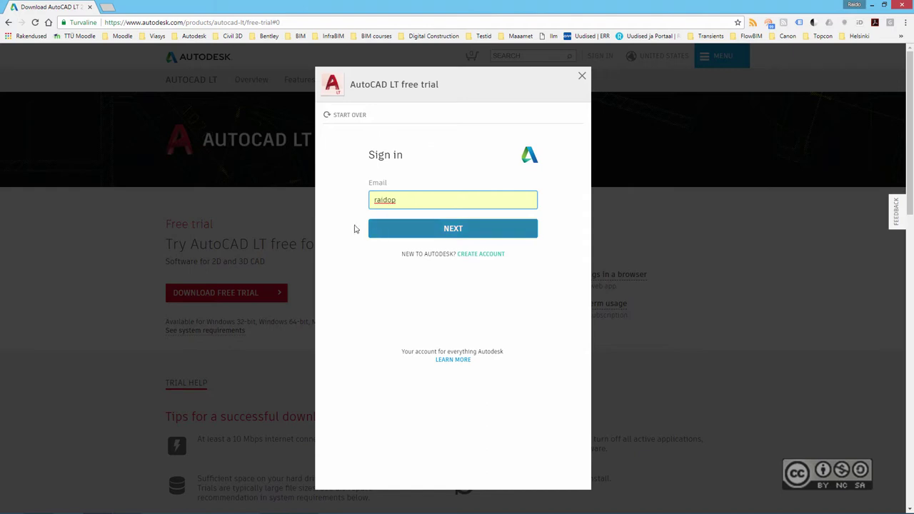
left_click(445, 230)
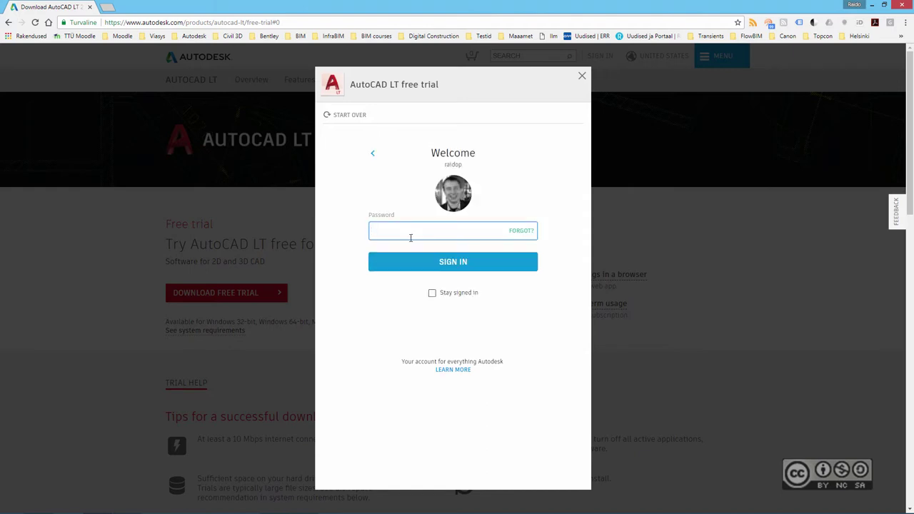
left_click(410, 238)
type("••••••")
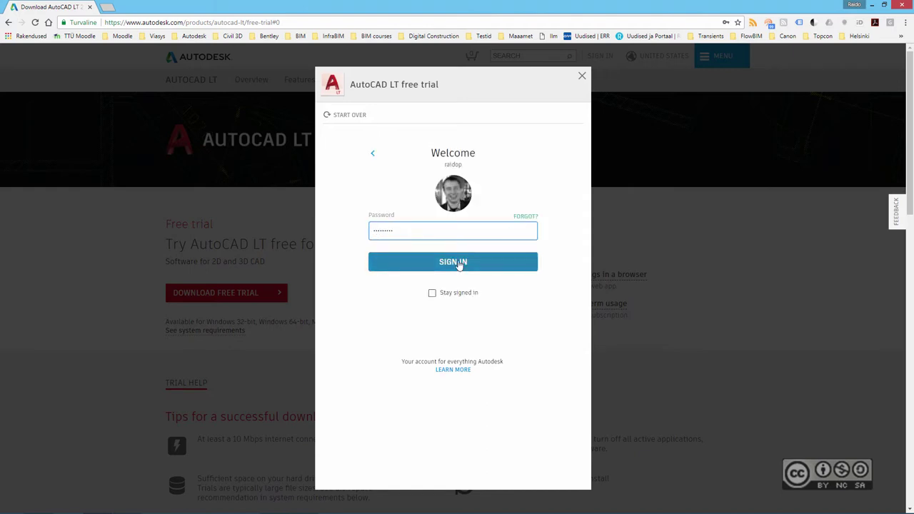
left_click(459, 262)
left_click(344, 197)
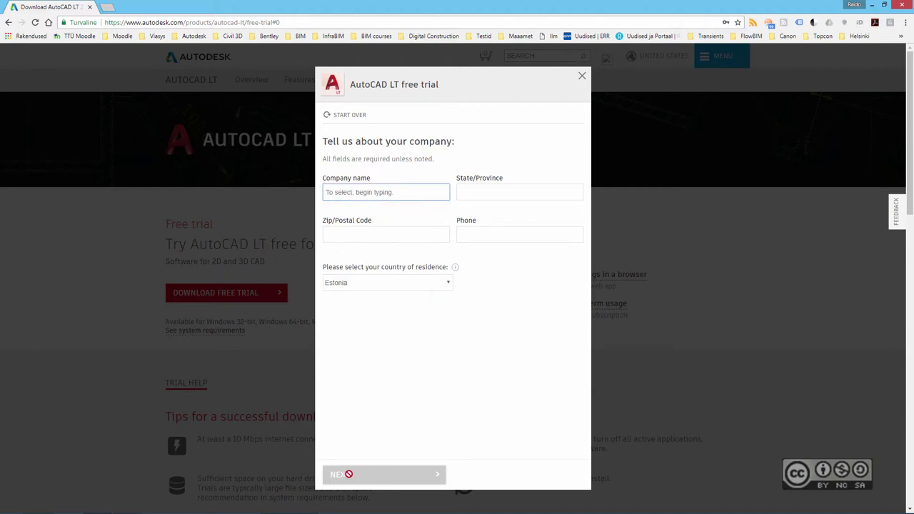
- Fill company details from the saved Viasys VDC Oy profile in Finland, with state None
left_click(356, 192)
left_click(360, 207)
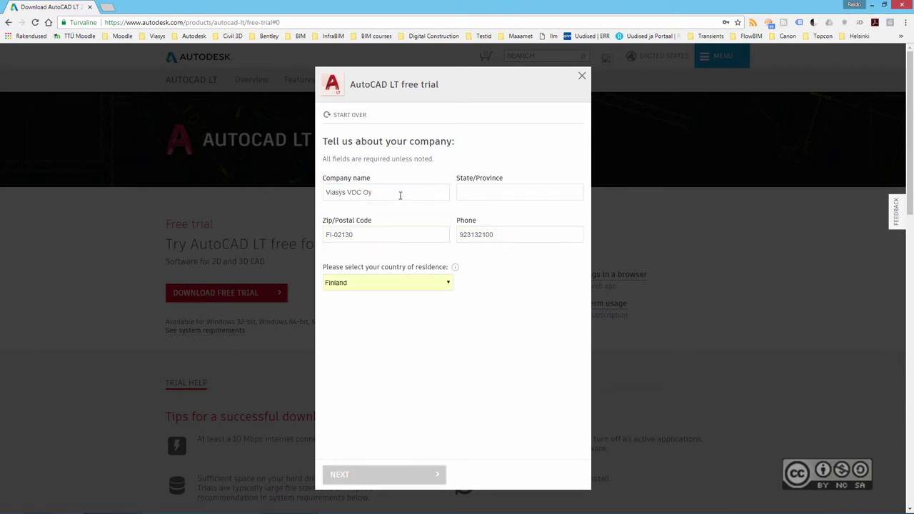
left_click(488, 192)
type("None")
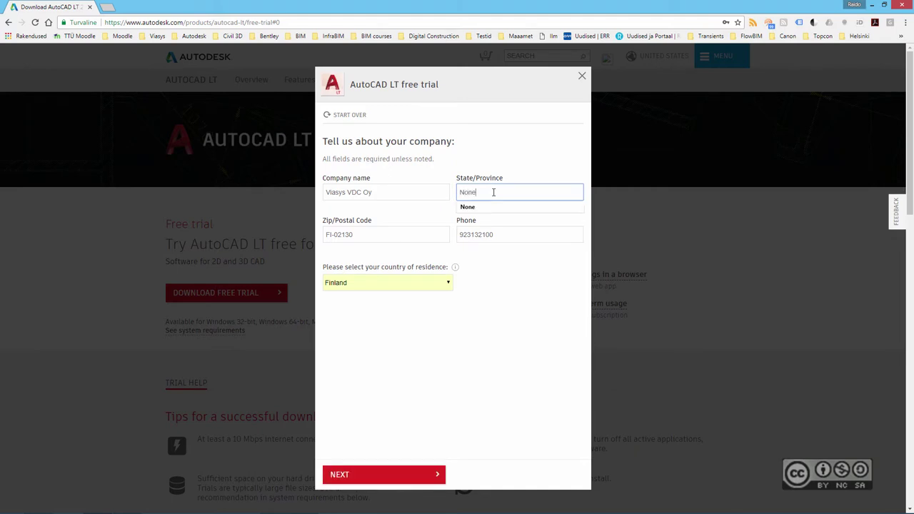
left_click(504, 322)
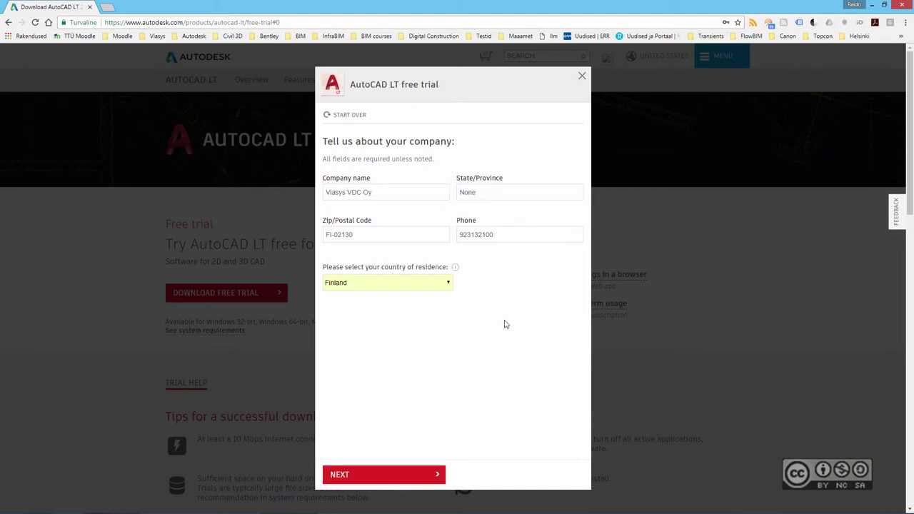
left_click(344, 475)
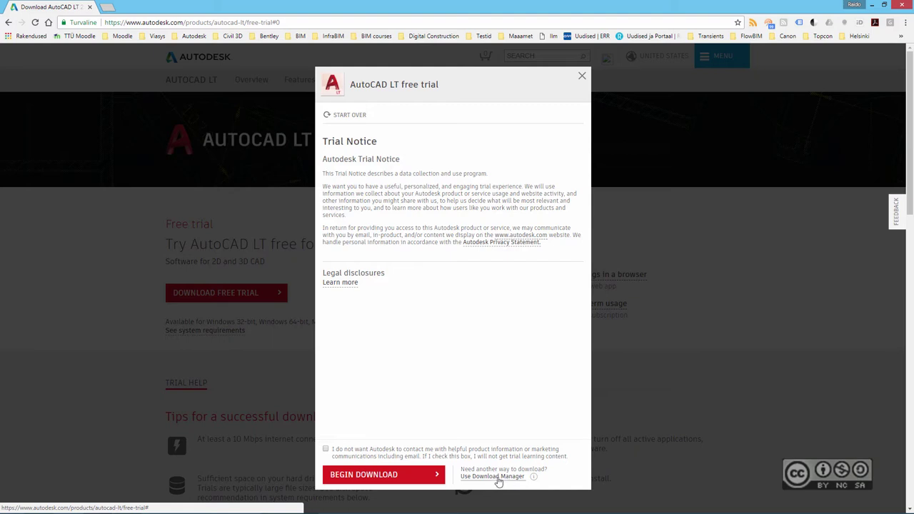
- Download AutodeskDownloadManager_webinstall.exe through the Download Manager option and save it to the Desktop
left_click(498, 476)
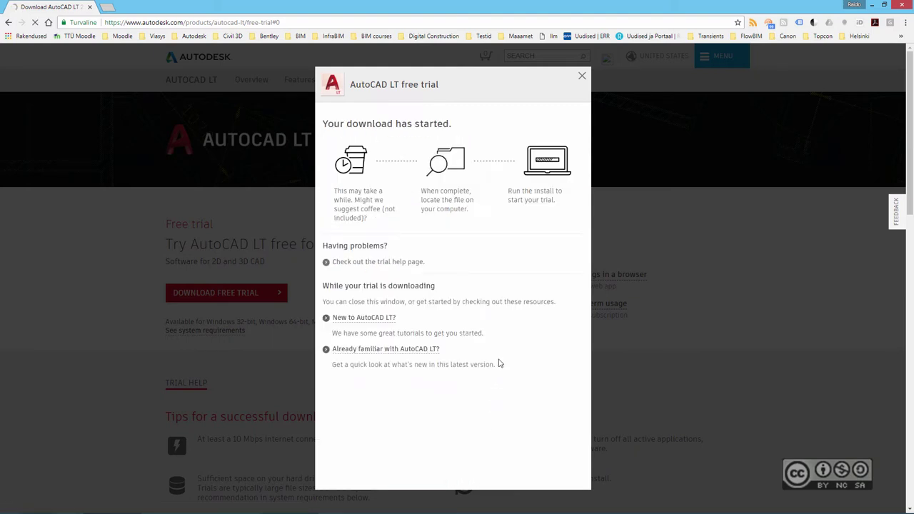
left_click_drag(534, 87, 577, 161)
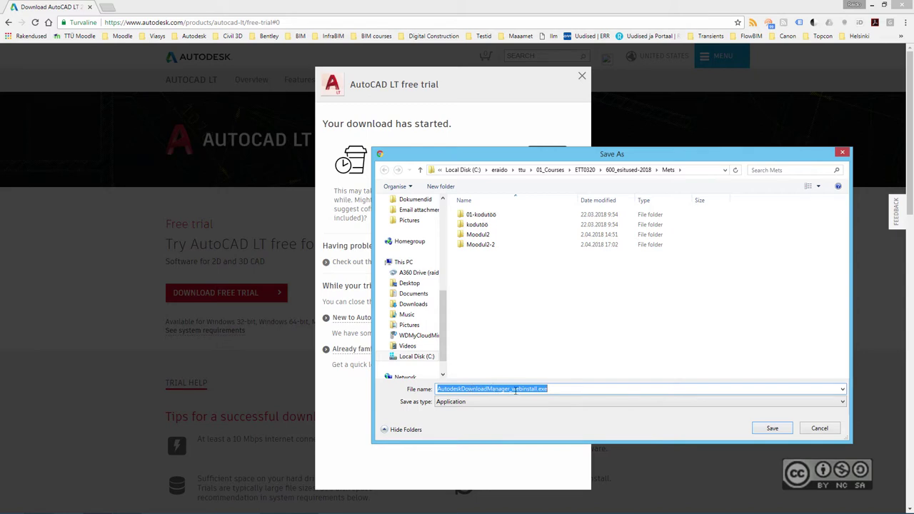
left_click(412, 284)
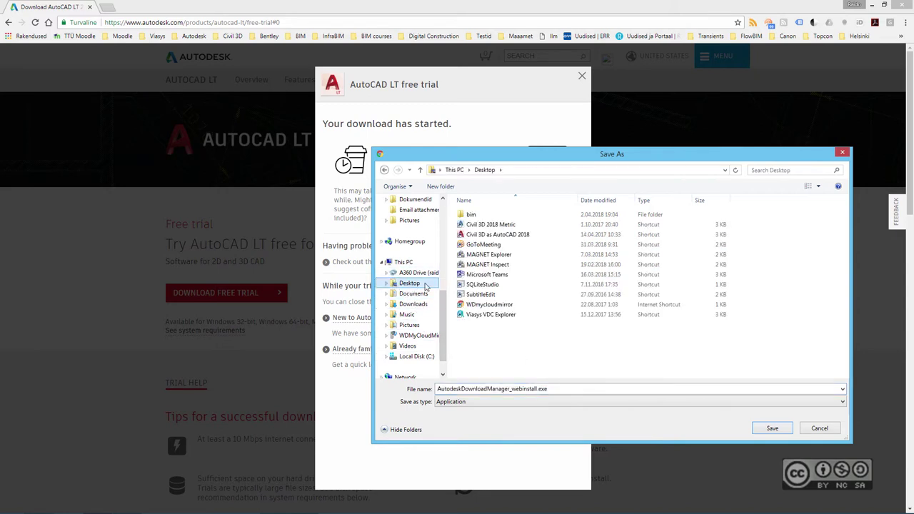
left_click(772, 428)
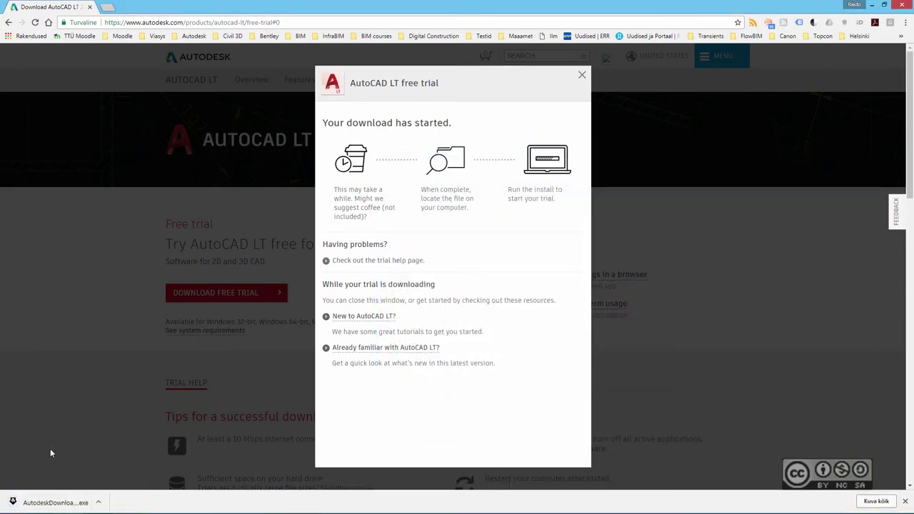
- Run the downloaded installer, dismiss the already-queued download notice, and close Download Manager
left_click(44, 502)
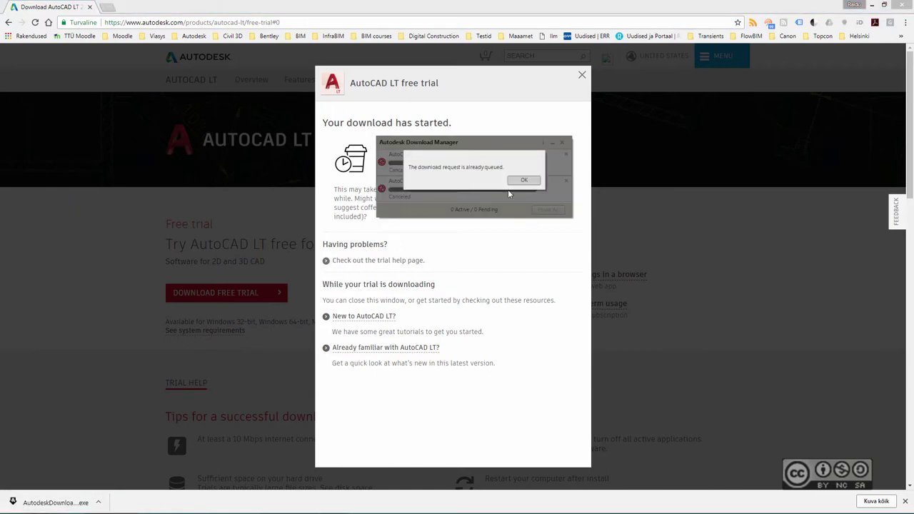
left_click(524, 180)
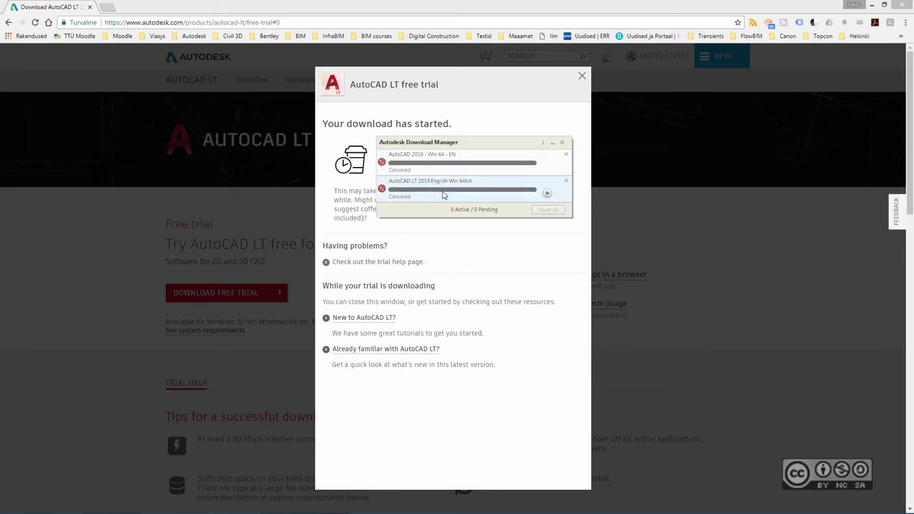
left_click(562, 142)
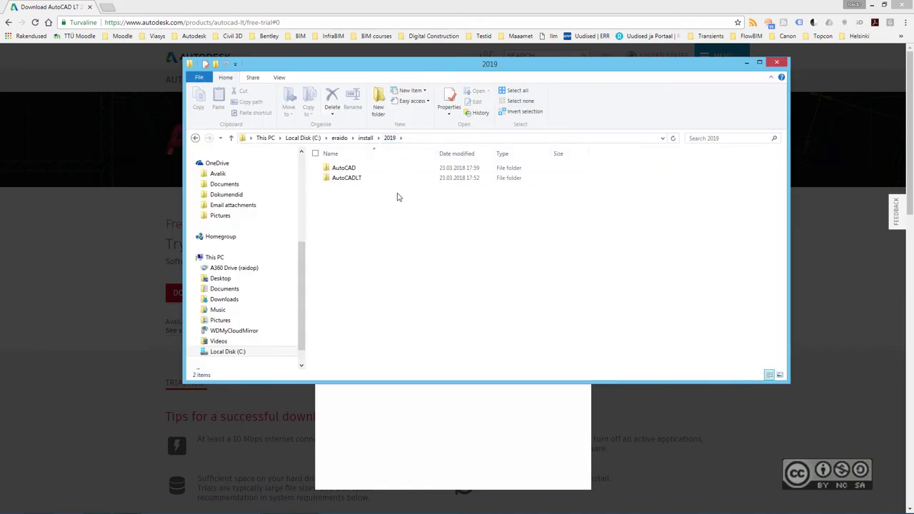
- Launch Setup.exe from install\2019\AutoCADLT\AutoCAD_LT_2019_SWL_English_Win_64bit_dlm
double_click(347, 177)
key("Return")
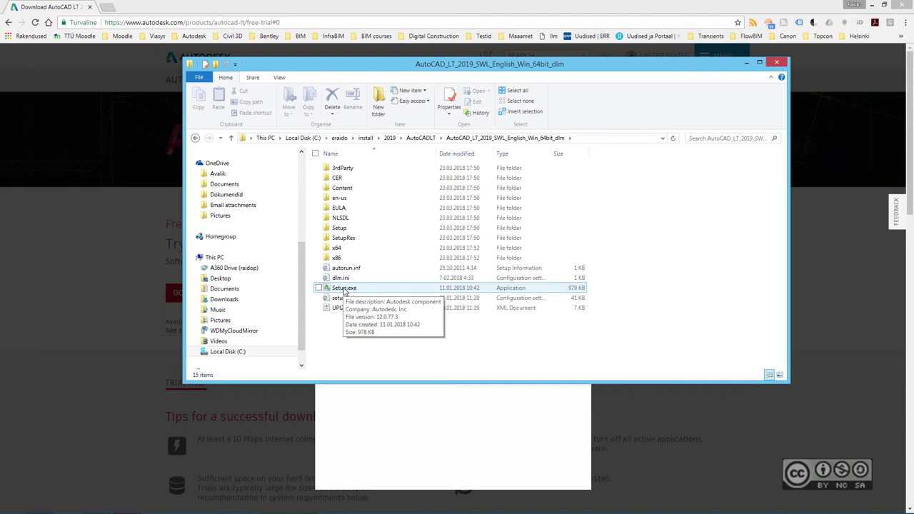
double_click(344, 288)
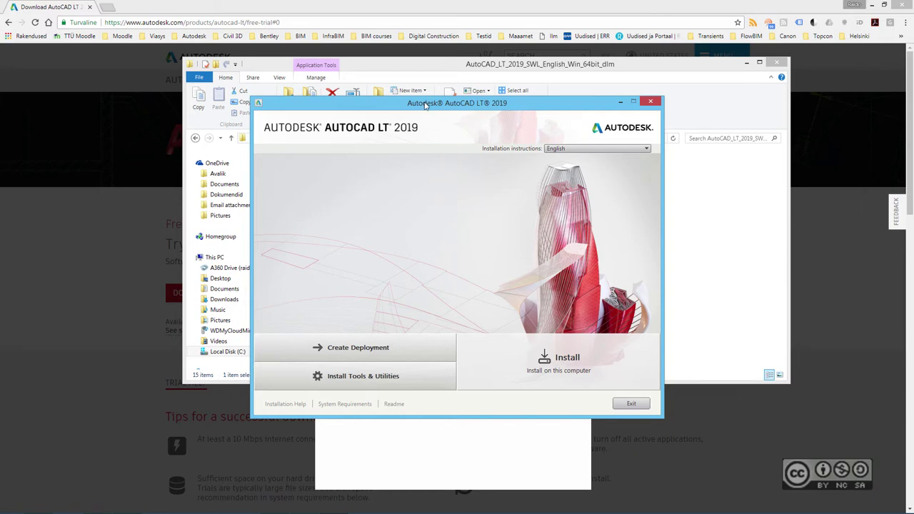
- Minimise File Explorer and Chrome so only the AutoCAD LT 2019 installer remains visible
left_click(747, 63)
left_click(871, 4)
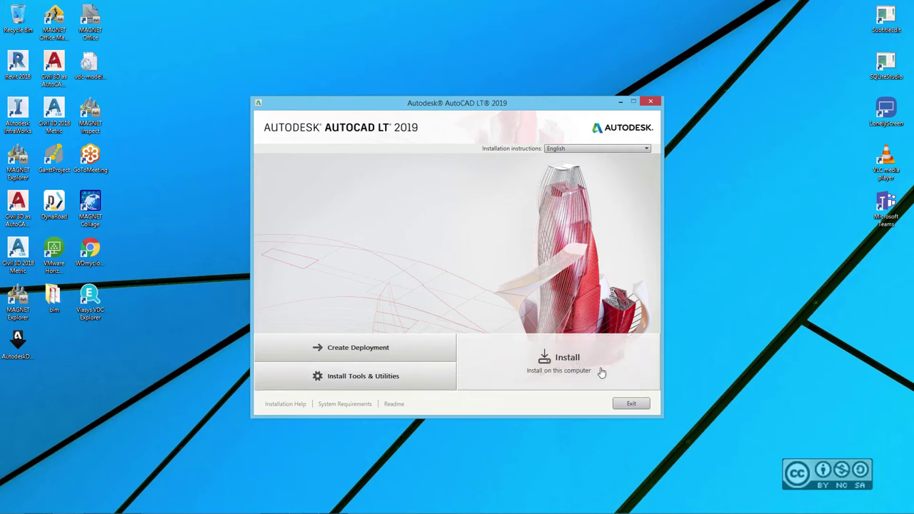
- Begin the install, accept the licence agreement and advance to Configure Installation
left_click(568, 365)
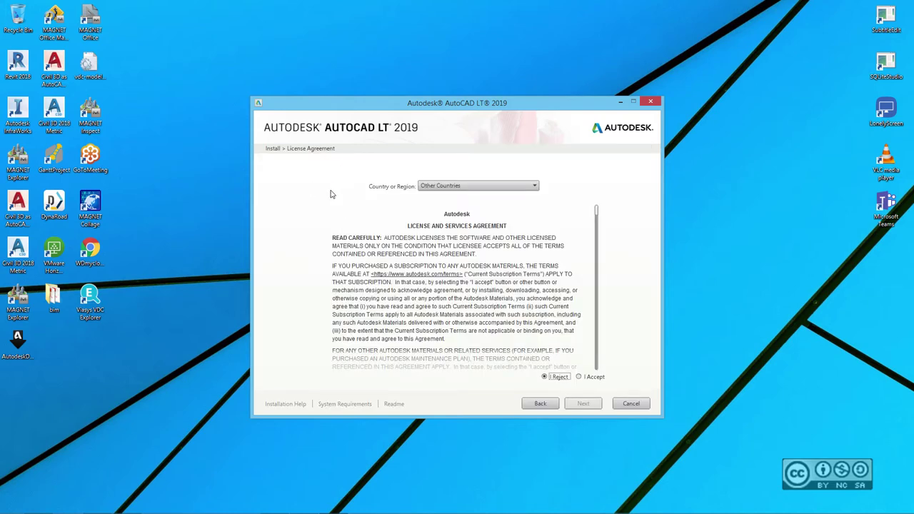
left_click_drag(598, 214, 598, 368)
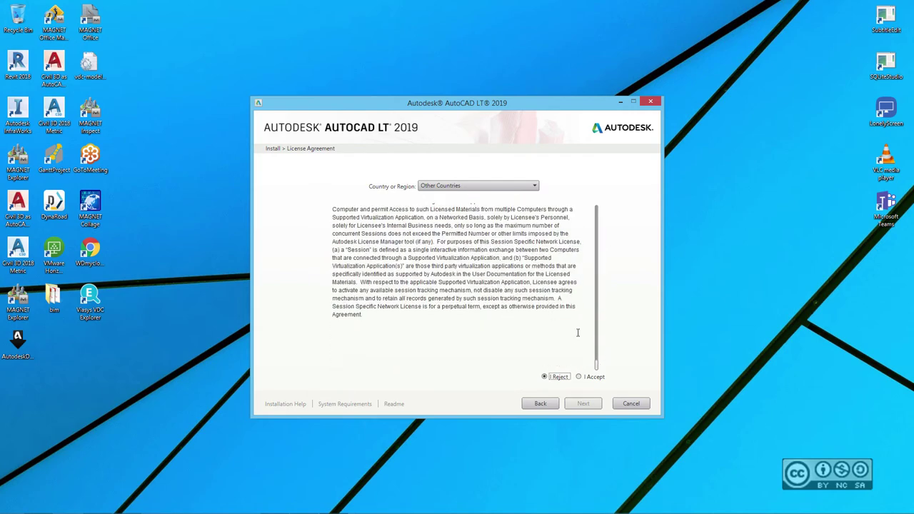
left_click(579, 376)
left_click(583, 404)
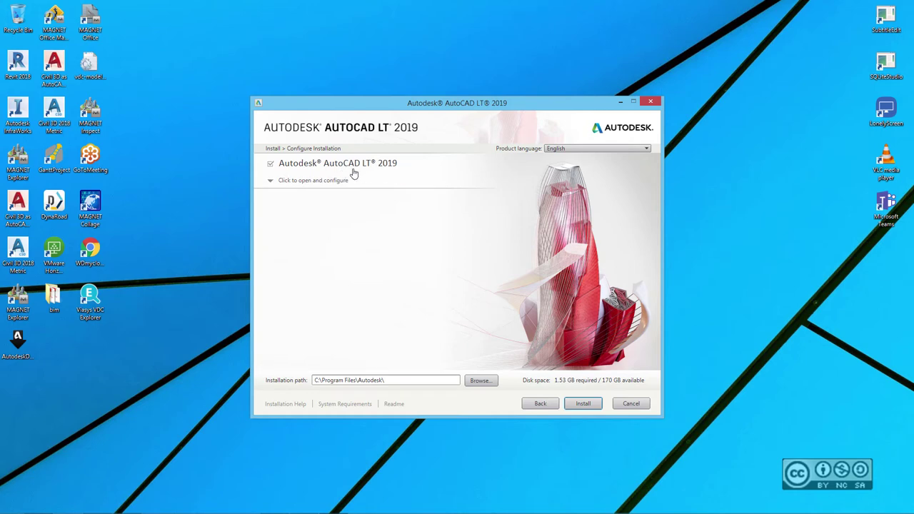
- Preview AutoCAD LT 2019's Custom features, then keep the Typical installation and collapse its settings
left_click(362, 171)
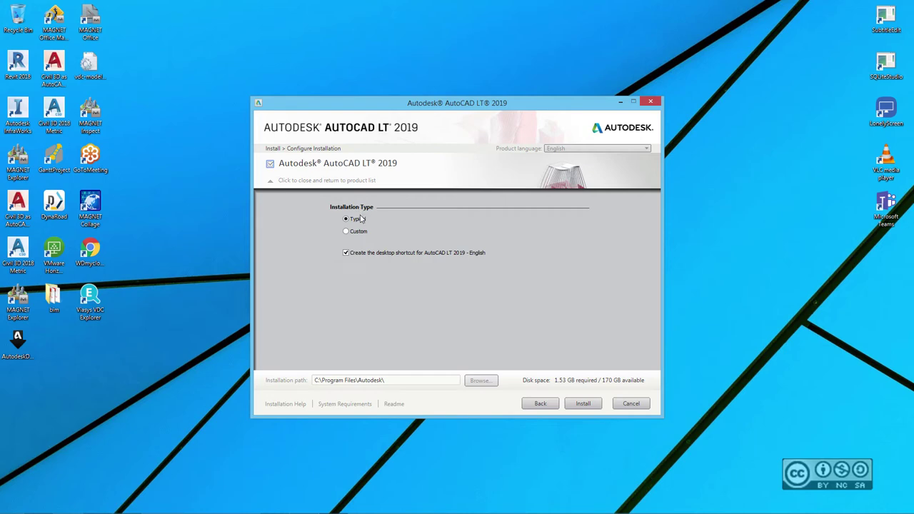
left_click(361, 235)
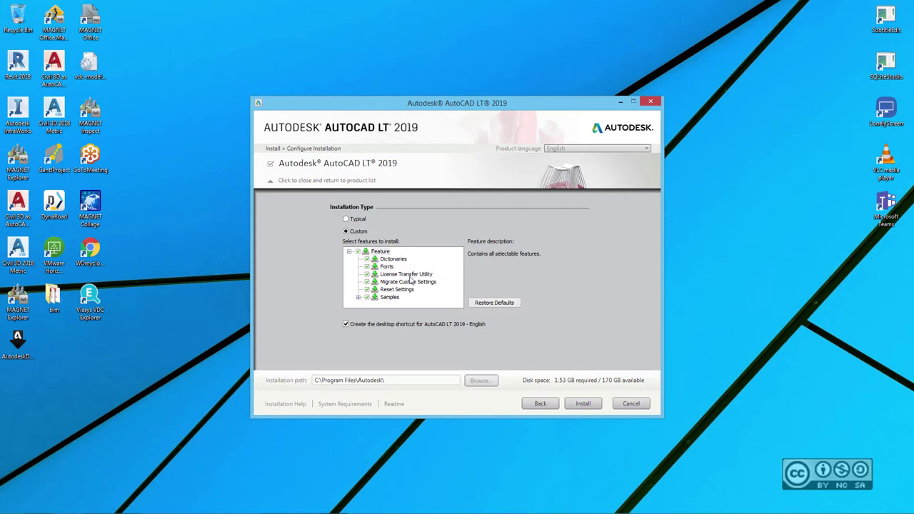
left_click(346, 219)
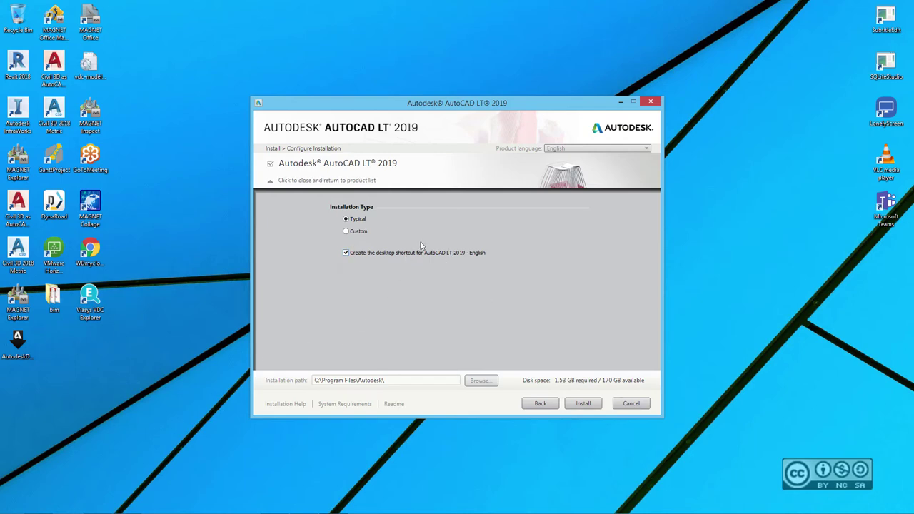
left_click(363, 172)
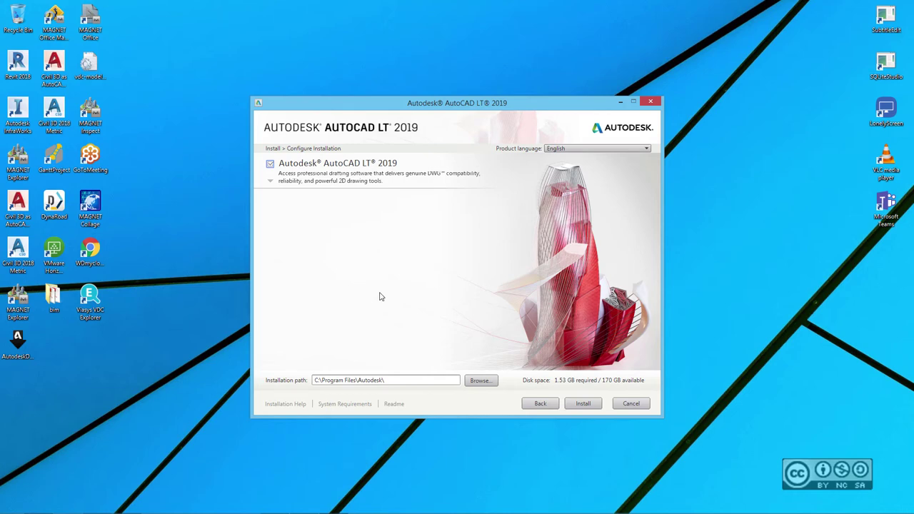
- Start the installation and let setup automatically close Google Chrome and Windows Explorer
left_click(584, 405)
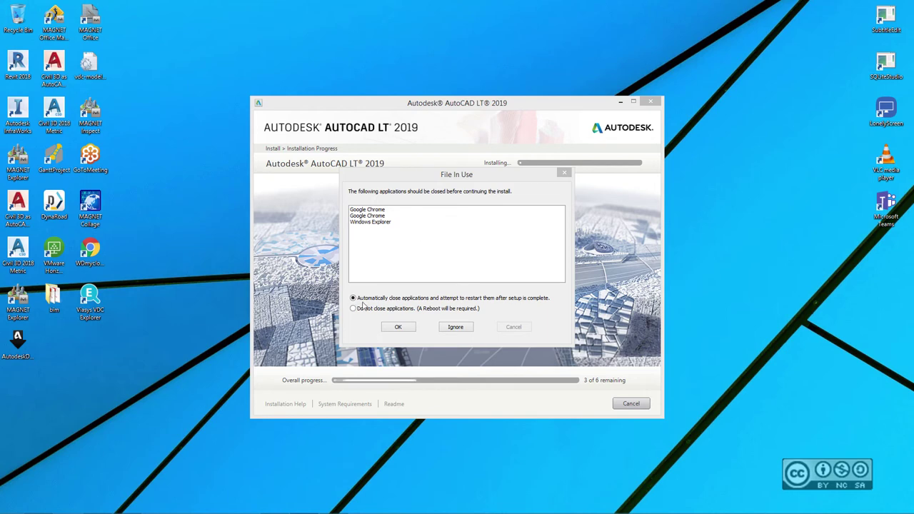
left_click(398, 327)
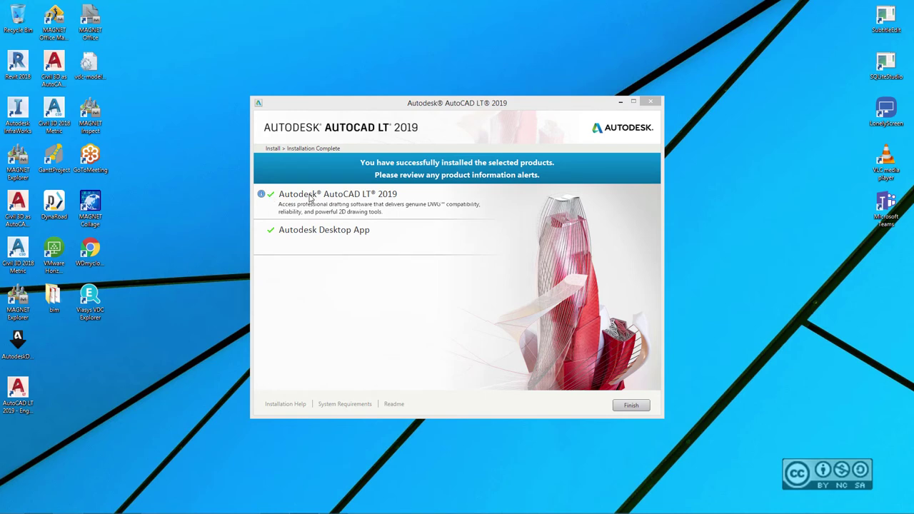
- Wait until AutoCAD LT 2019 and Autodesk Desktop App finish installing
mouse_move(261, 195)
- Close the installer, decline the restart, and move the AutoCAD LT 2019 desktop shortcut
left_click(631, 405)
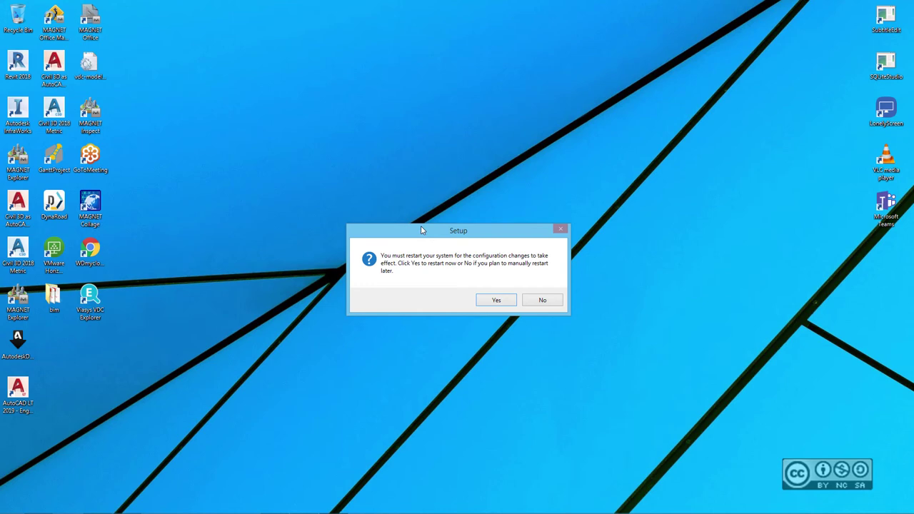
key("n")
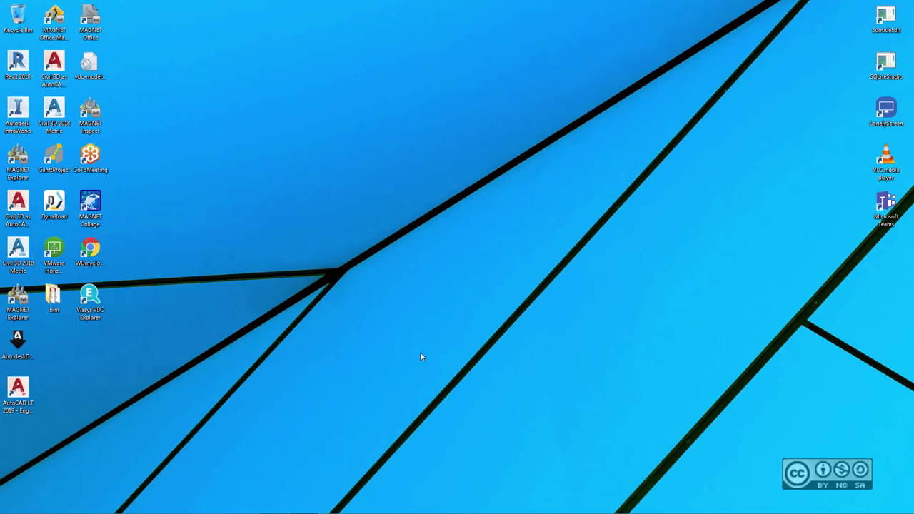
left_click_drag(20, 392, 111, 393)
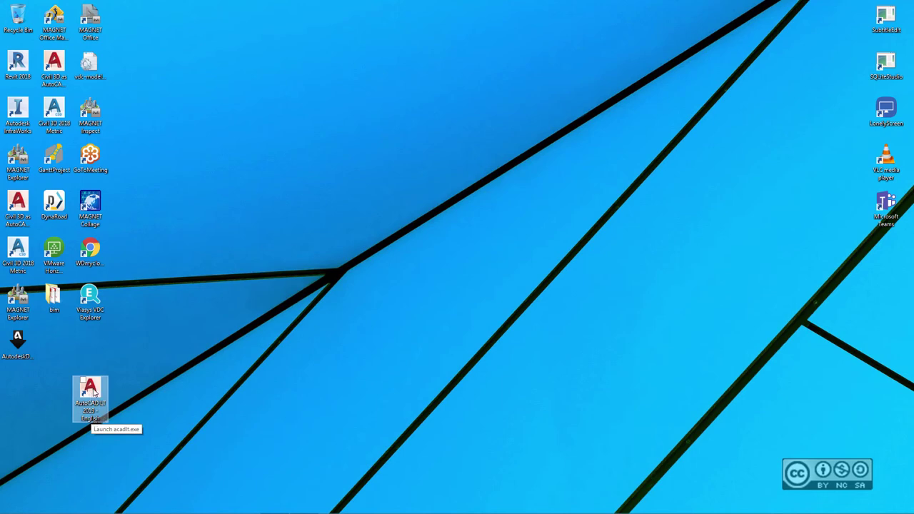
- Launch AutoCAD LT 2019, skip migrating 2018 settings, and leave DWG files unassociated
double_click(93, 391)
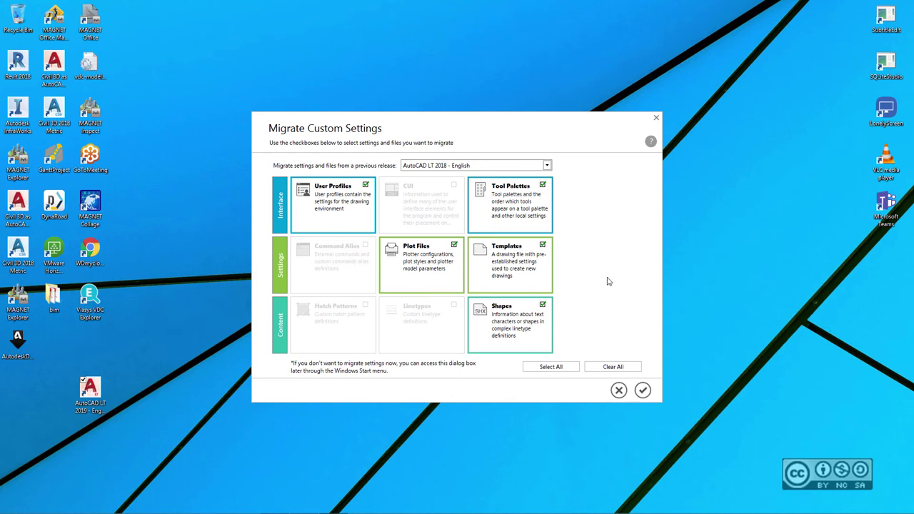
left_click(618, 392)
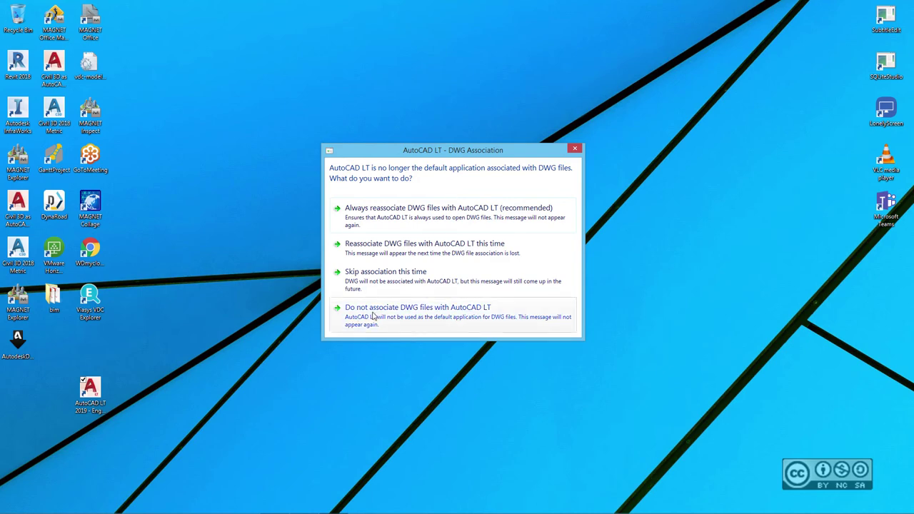
left_click(412, 316)
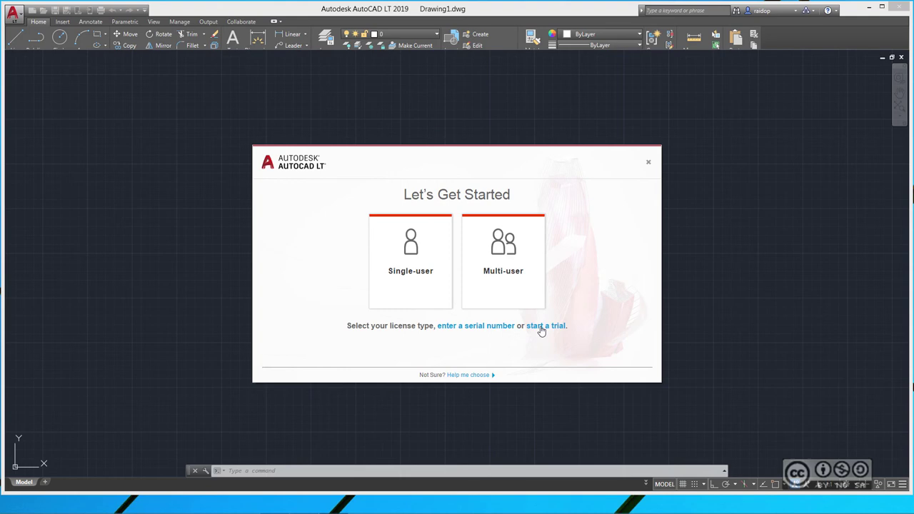
- Start the 30-day AutoCAD LT trial from the Let's Get Started dialog
left_click(541, 326)
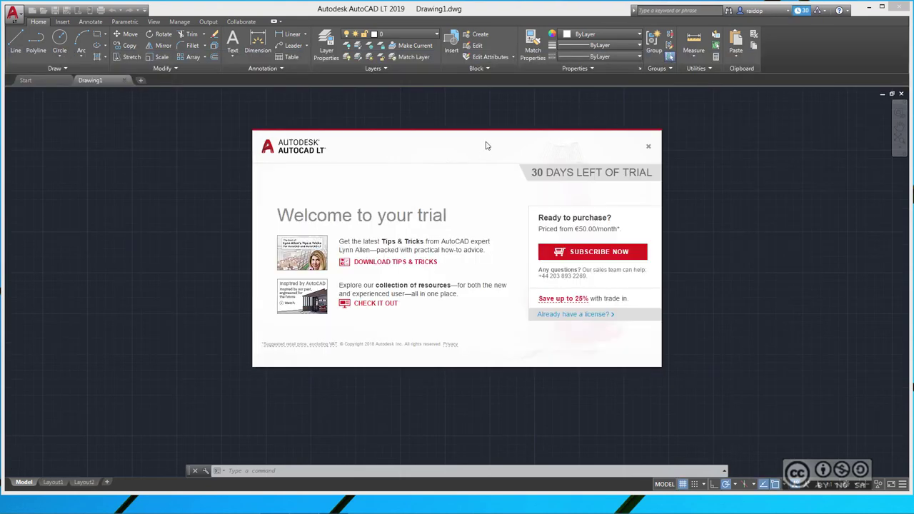
- Close the trial welcome and maximise the AutoCAD window with Win+Up
left_click(649, 149)
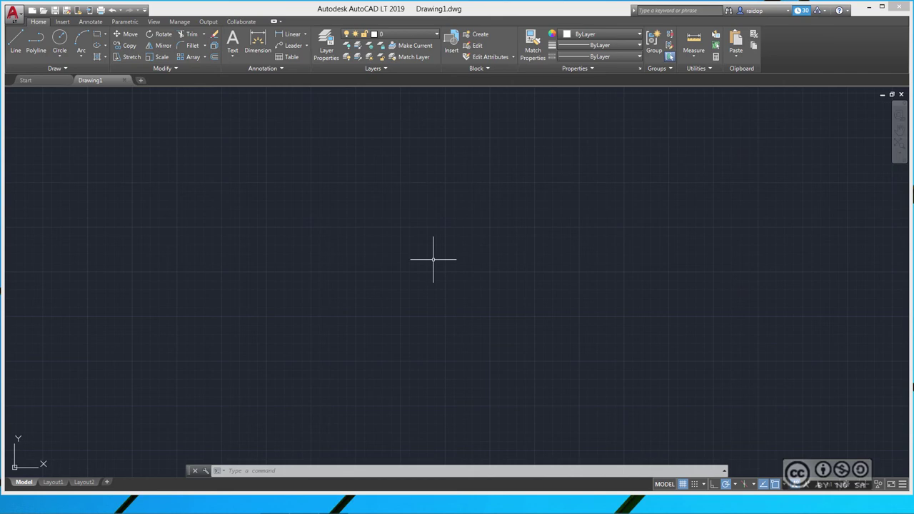
key("super+Up")
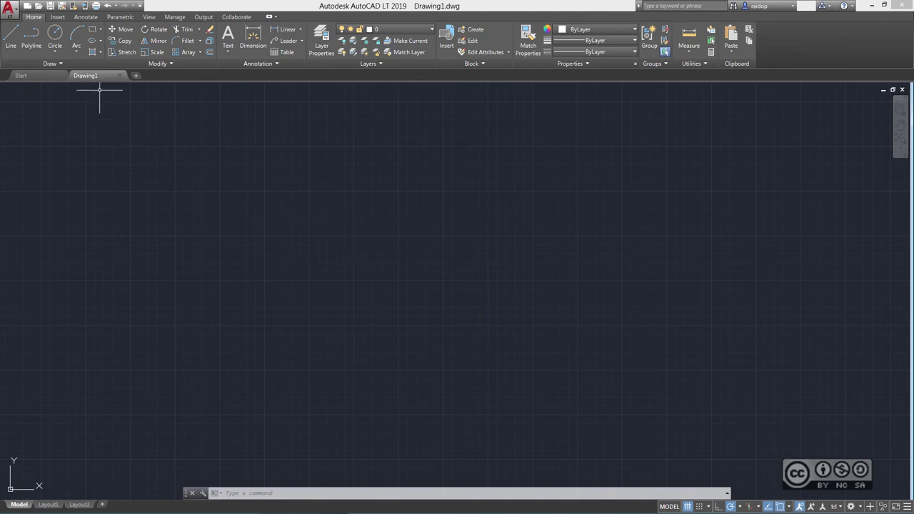
mouse_move(83, 77)
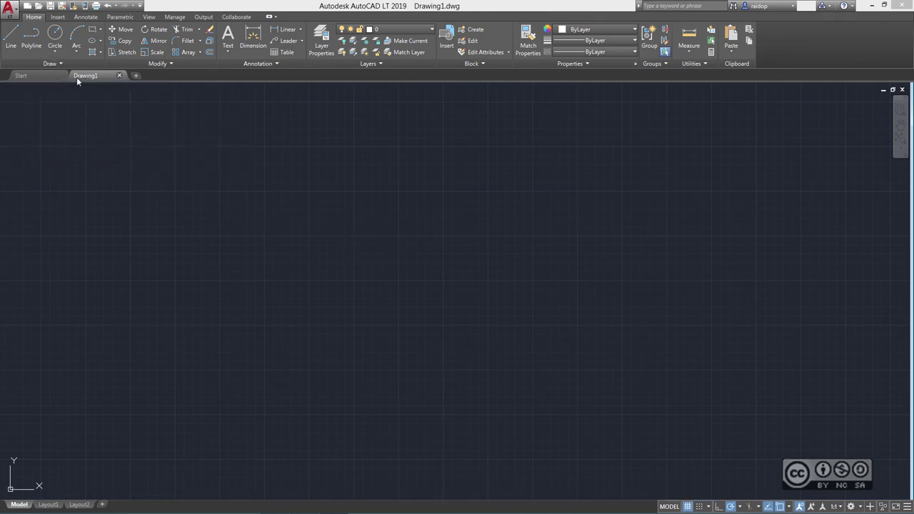
- Replace Drawing1 with a blank Drawing2 and draw one circle by centre and radius points
left_click(119, 75)
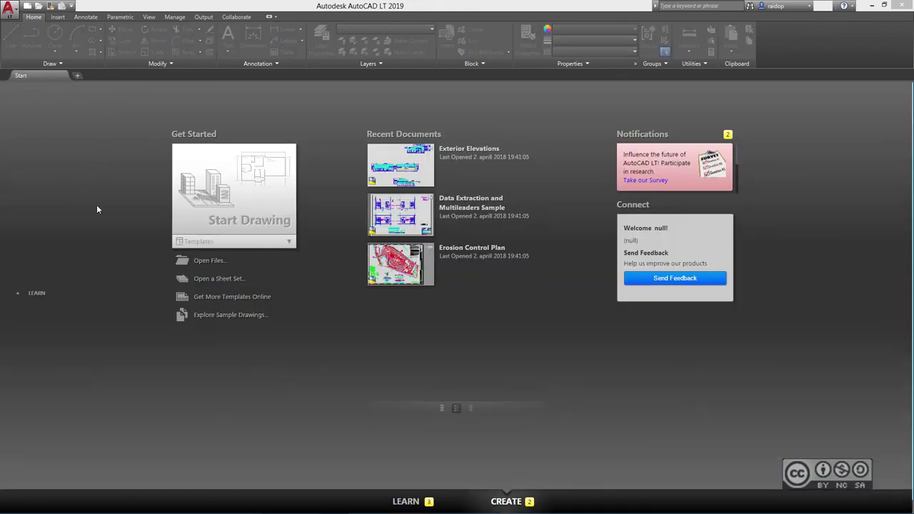
left_click(245, 190)
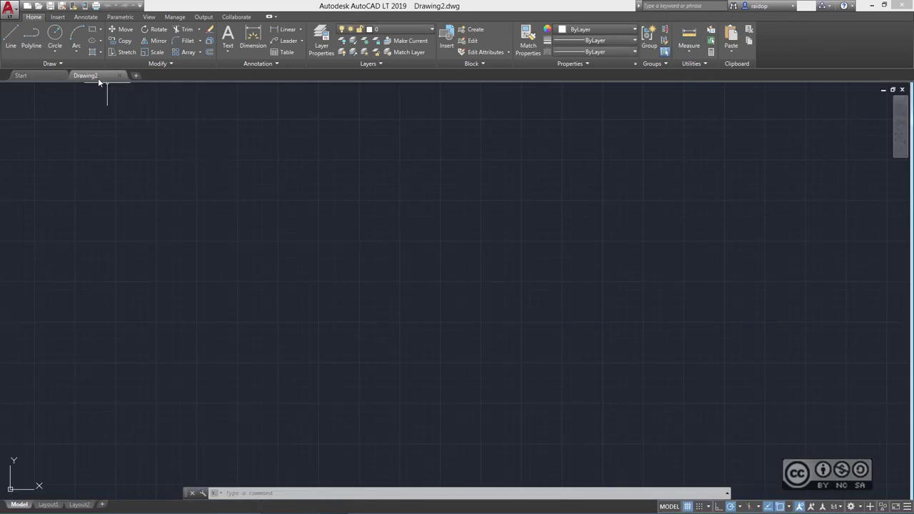
mouse_move(96, 78)
left_click(313, 190)
left_click(354, 234)
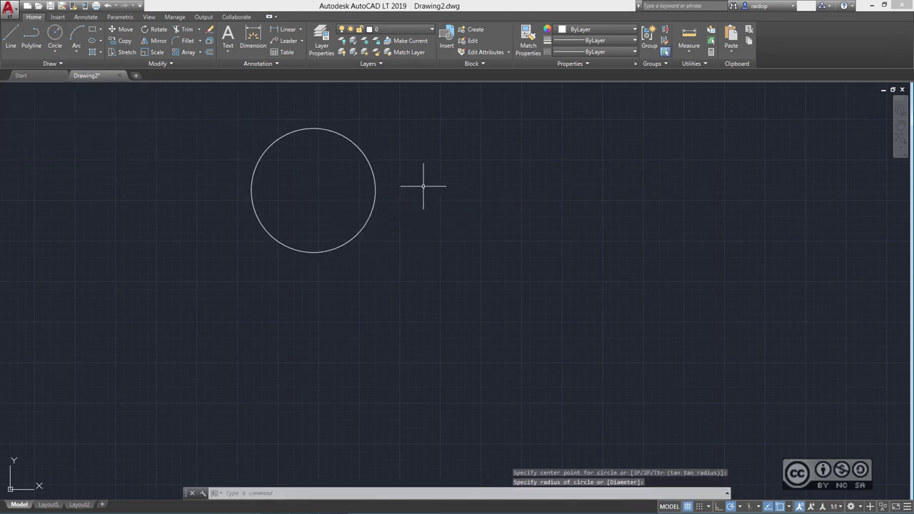
middle_click_drag(422, 186, 429, 226)
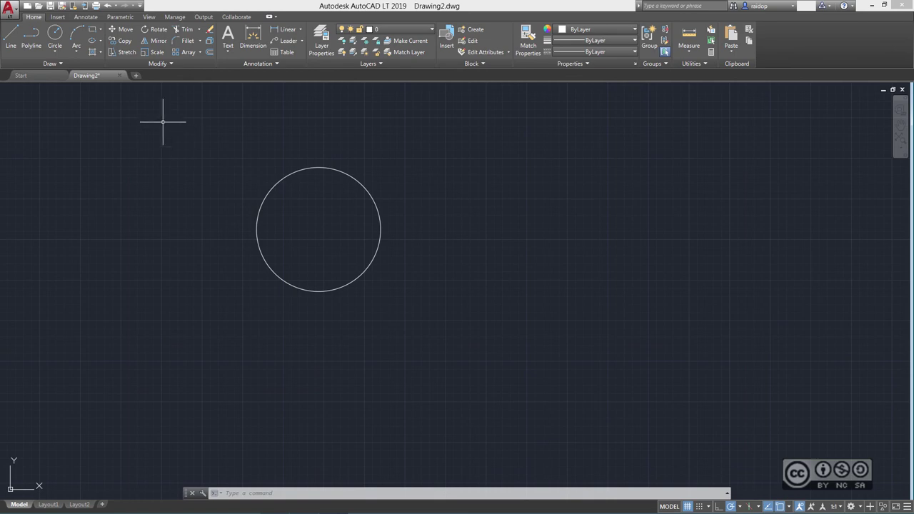
left_click(50, 7)
left_click(478, 365)
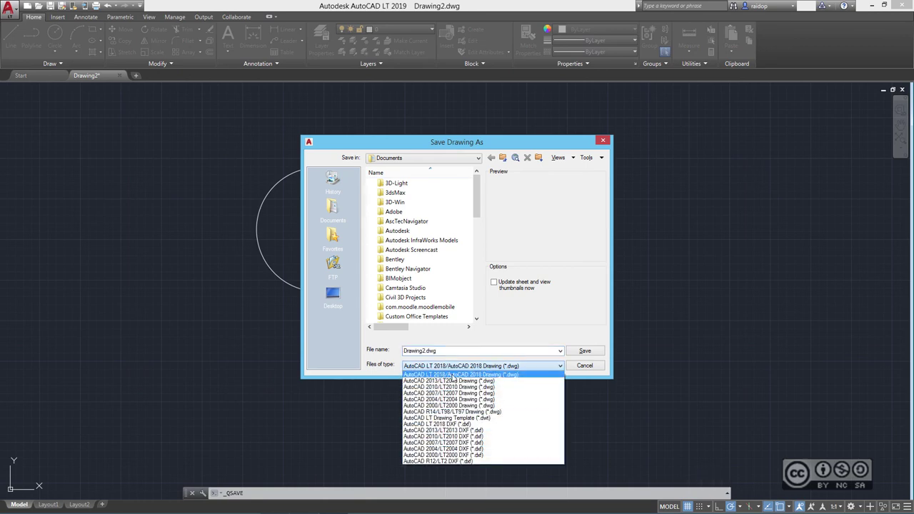
left_click(454, 375)
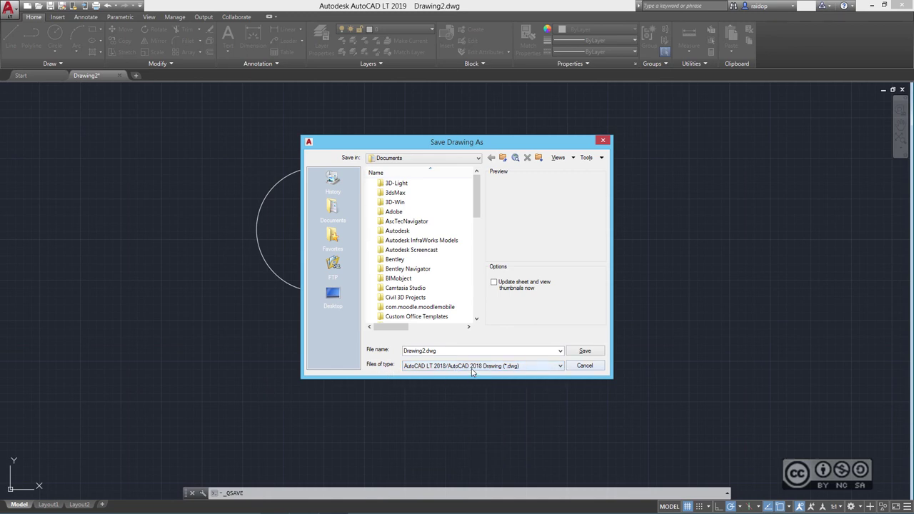
left_click(584, 366)
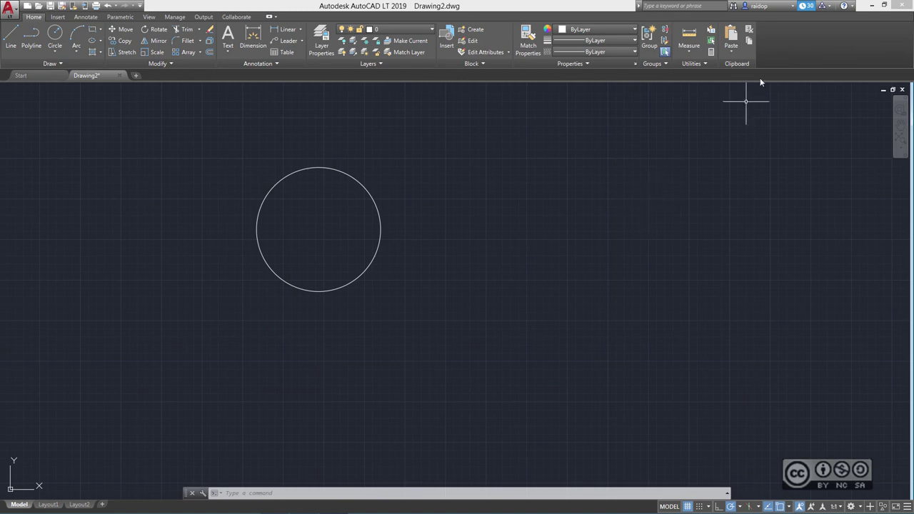
left_click(809, 7)
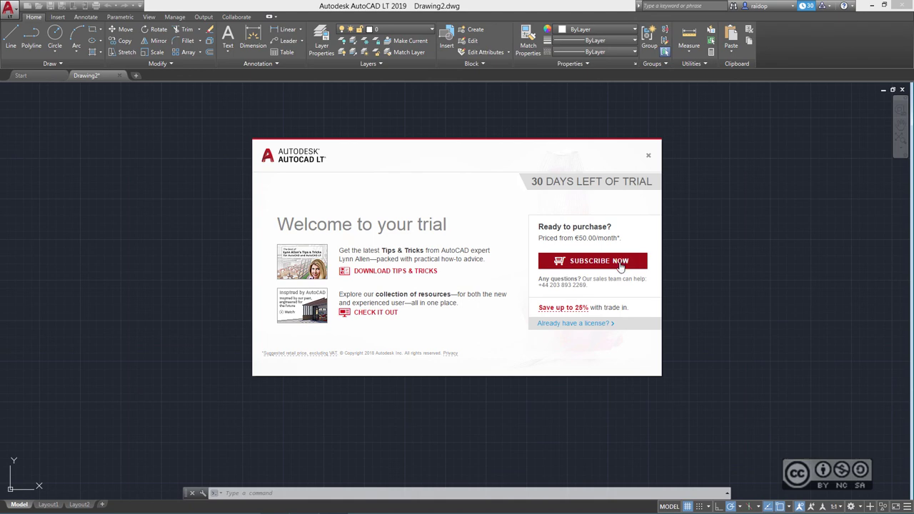
left_click(649, 156)
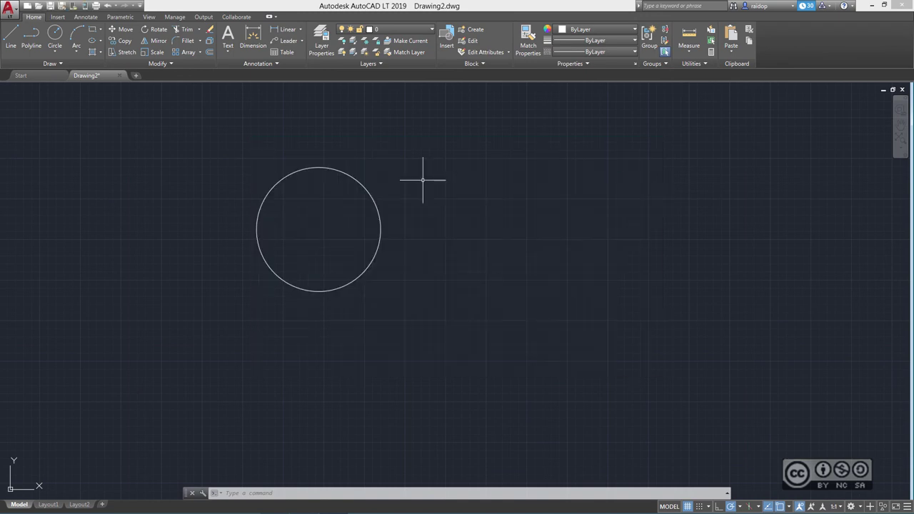